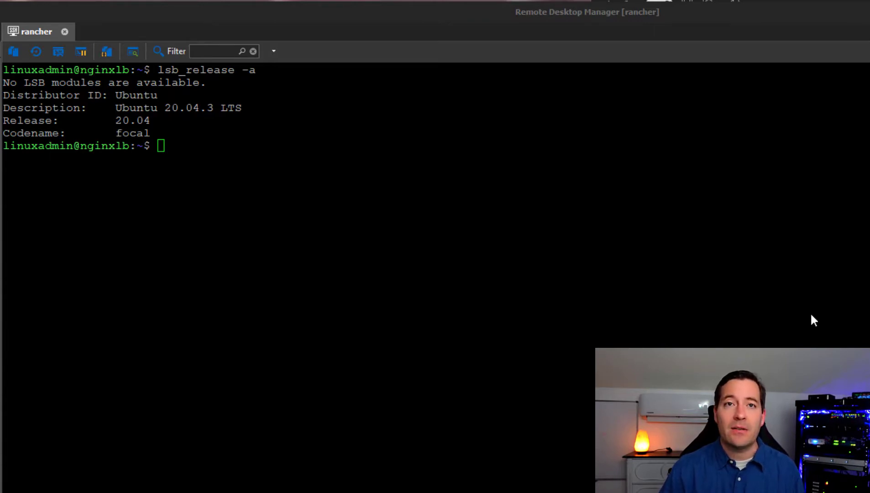
{"action": "right_click", "coordinate": [246, 164]}
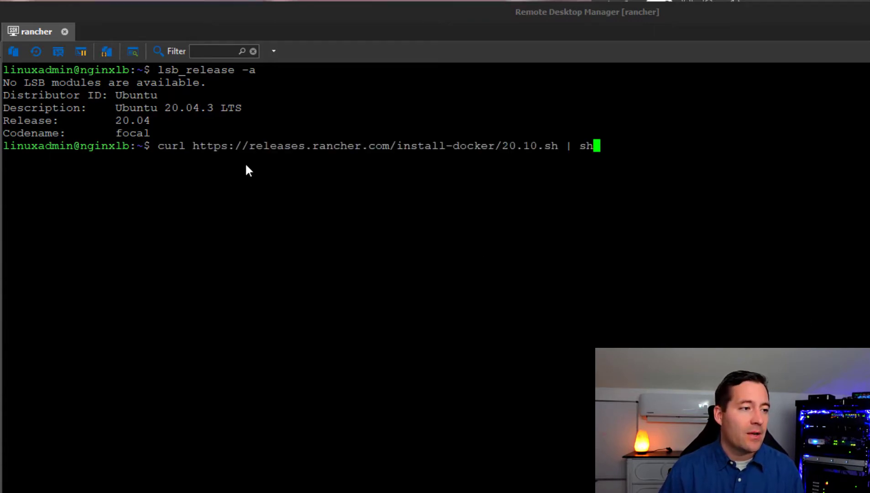
{"action": "key", "text": "Return"}
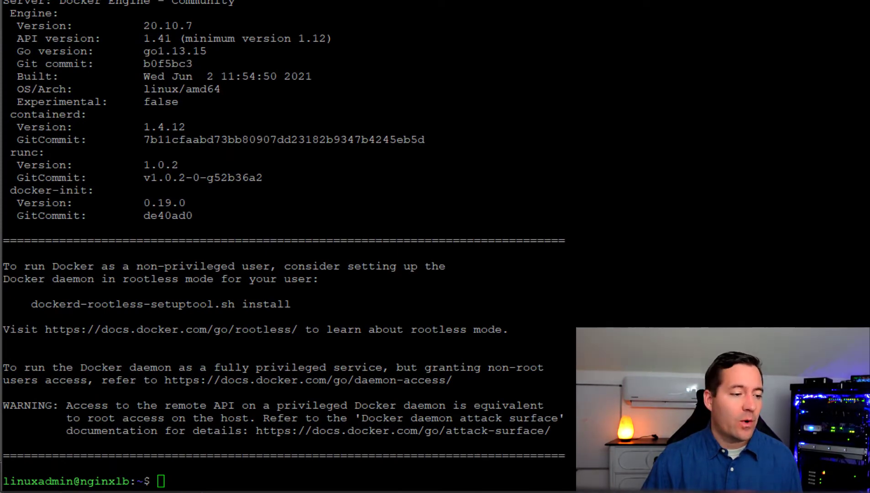
{"action": "right_click", "coordinate": [300, 470]}
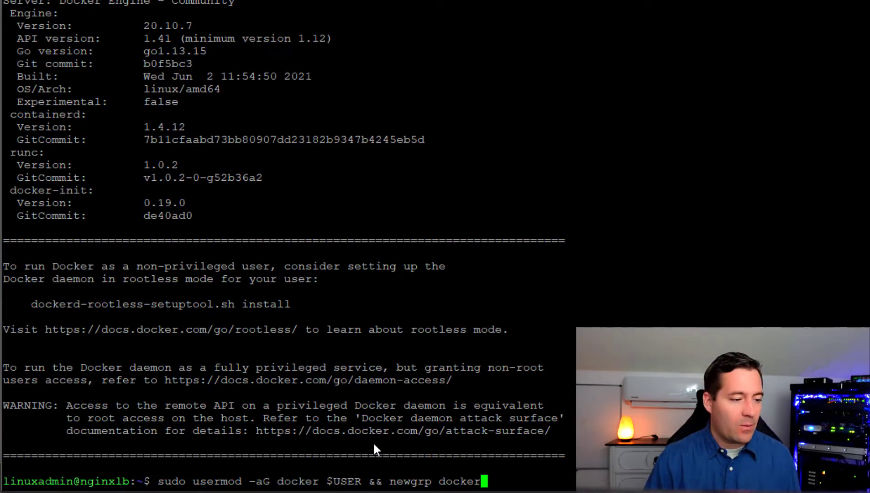
{"action": "key", "text": "Return"}
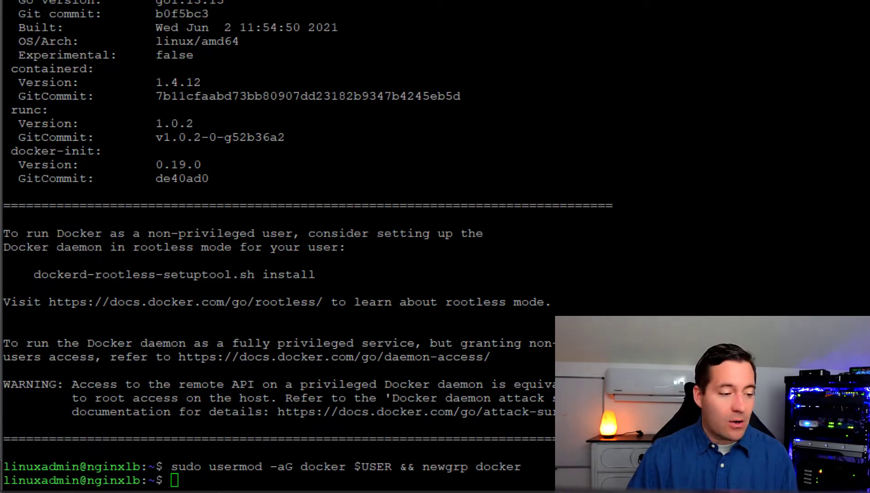
- Check the installed Docker version with docker -v and clear the terminal
{"action": "left_click", "coordinate": [233, 488]}
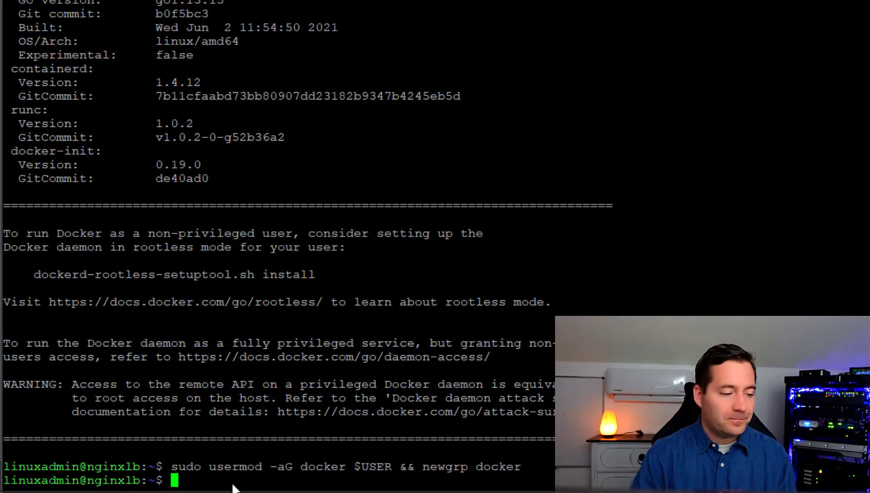
{"action": "type", "text": "docker -v"}
{"action": "key", "text": "Return"}
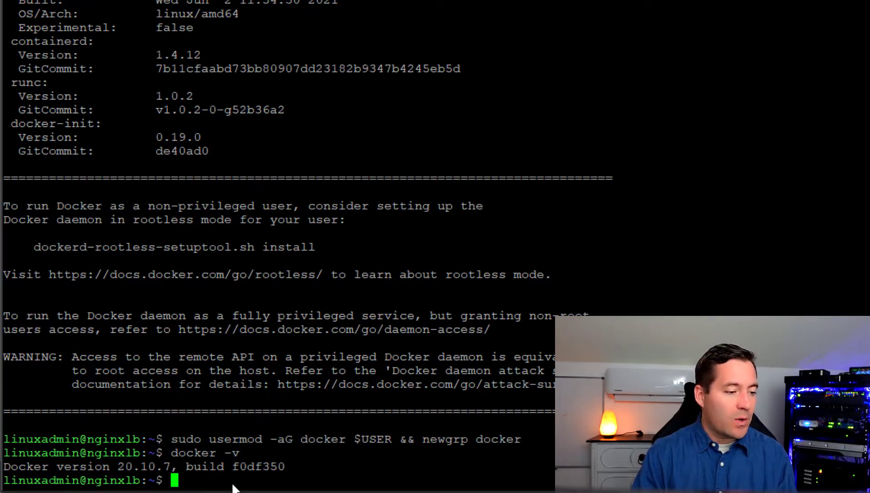
{"action": "type", "text": "cls"}
{"action": "key", "text": "Return"}
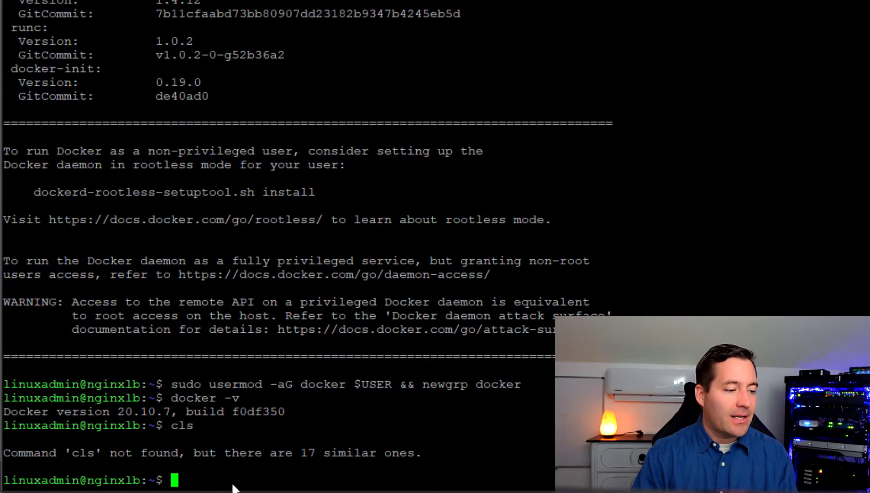
{"action": "key", "text": "ctrl+l"}
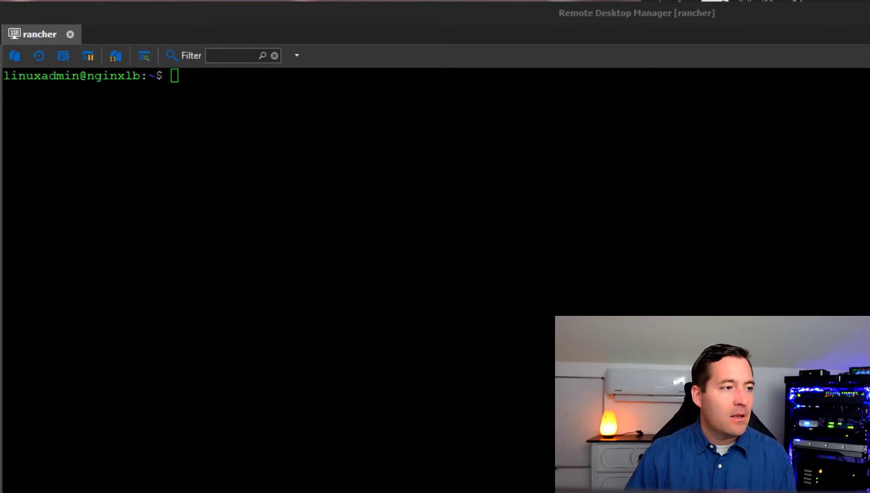
- Start a detached, privileged rancher/rancher:latest container with --restart=unless-stopped and ports 80:80 and 443:443 published
{"action": "right_click", "coordinate": [300, 170]}
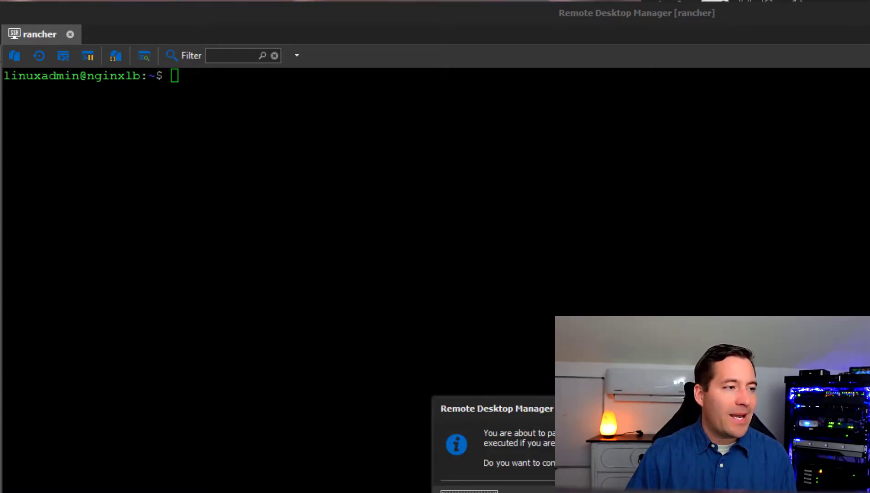
{"action": "key", "text": "Return"}
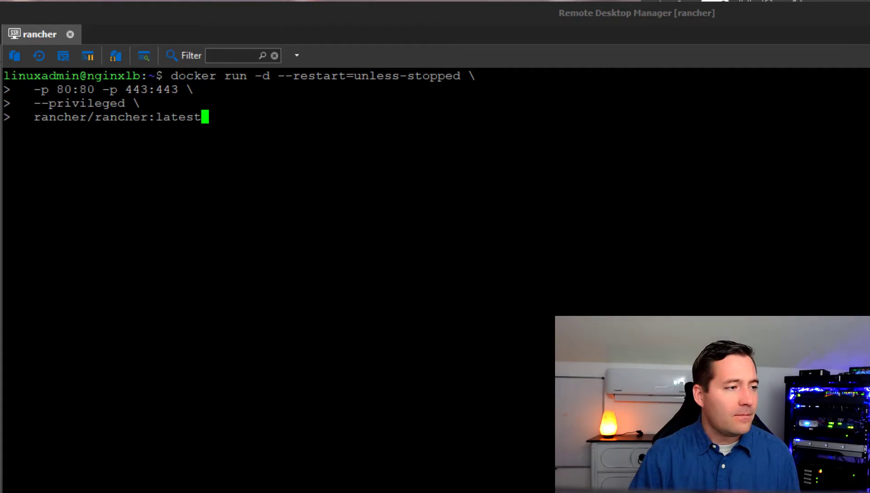
{"action": "key", "text": "Return"}
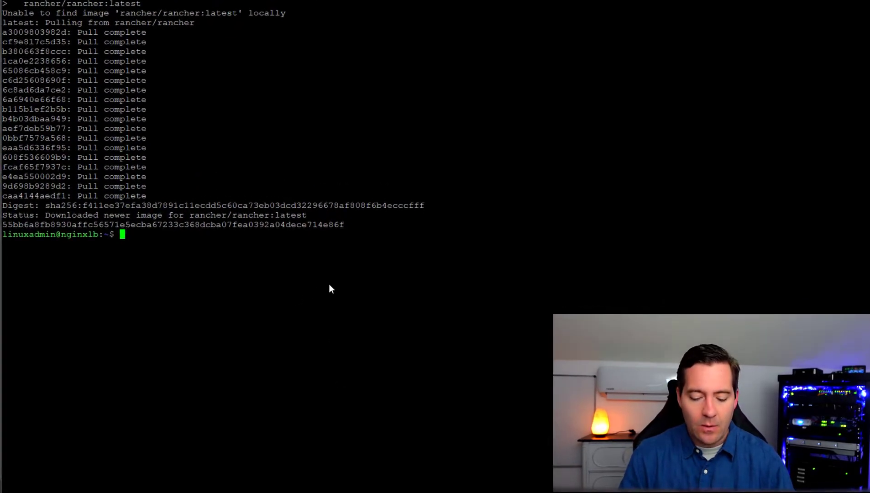
- List the running containers with docker ps and examine the Rancher container's port mappings
{"action": "type", "text": "docker ps"}
{"action": "key", "text": "Return"}
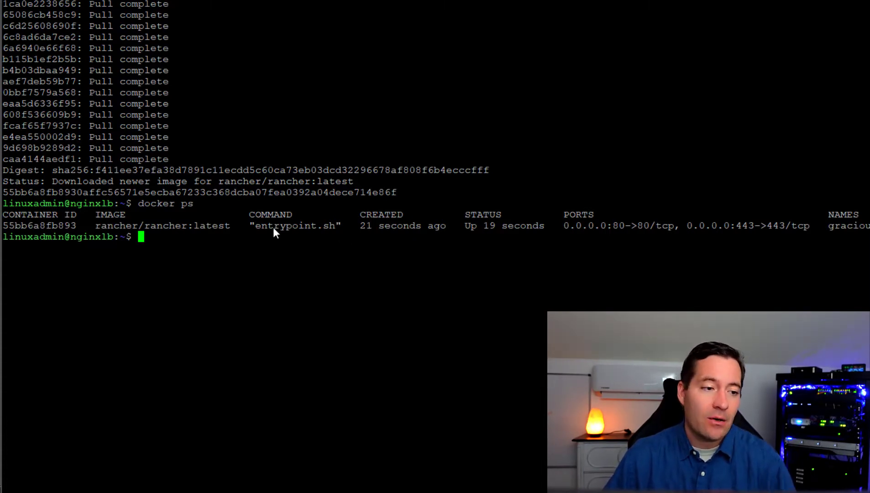
{"action": "left_click_drag", "start_coordinate": [569, 224], "coordinate": [666, 224]}
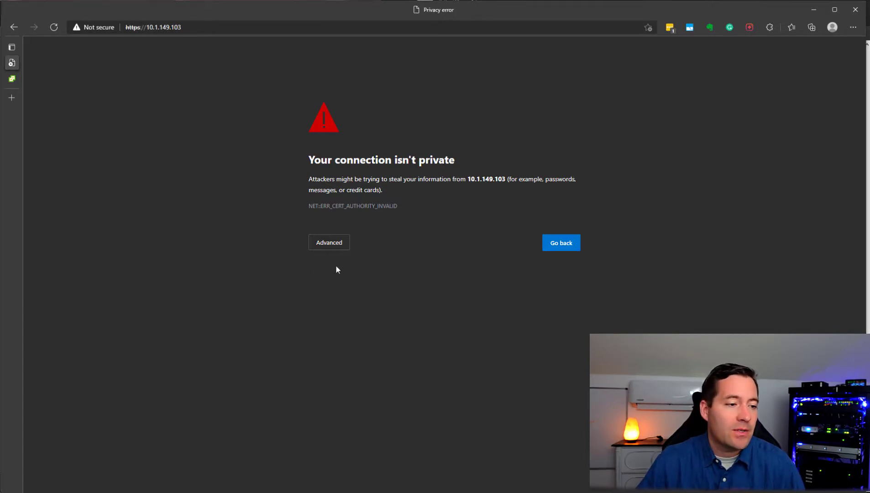
- Continue past the browser's certificate warning to the Rancher site at 10.1.149.103
{"action": "left_click", "coordinate": [333, 247]}
{"action": "left_click", "coordinate": [335, 314]}
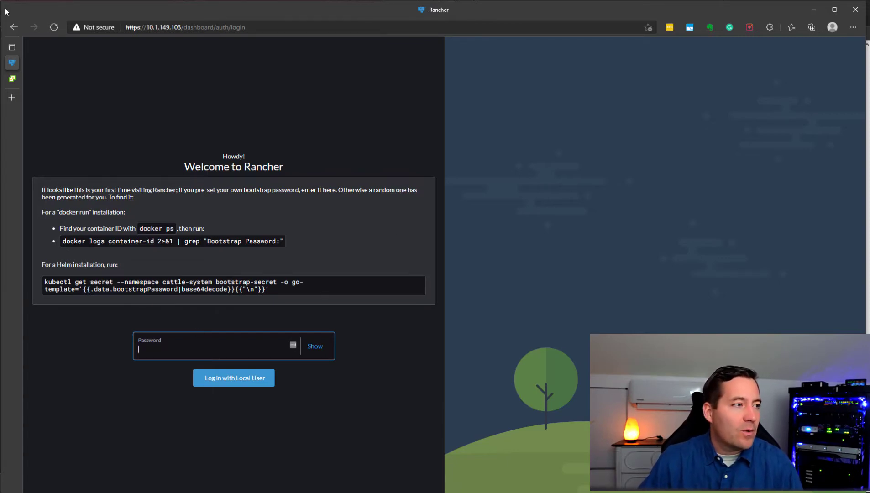
- Copy the docker logs bootstrap password command from the Rancher welcome page and run it in the Remote Desktop Manager terminal
{"action": "left_click_drag", "start_coordinate": [270, 290], "coordinate": [126, 285]}
{"action": "left_click", "coordinate": [119, 242]}
{"action": "left_click_drag", "start_coordinate": [61, 243], "coordinate": [283, 245]}
{"action": "key", "text": "alt+Tab"}
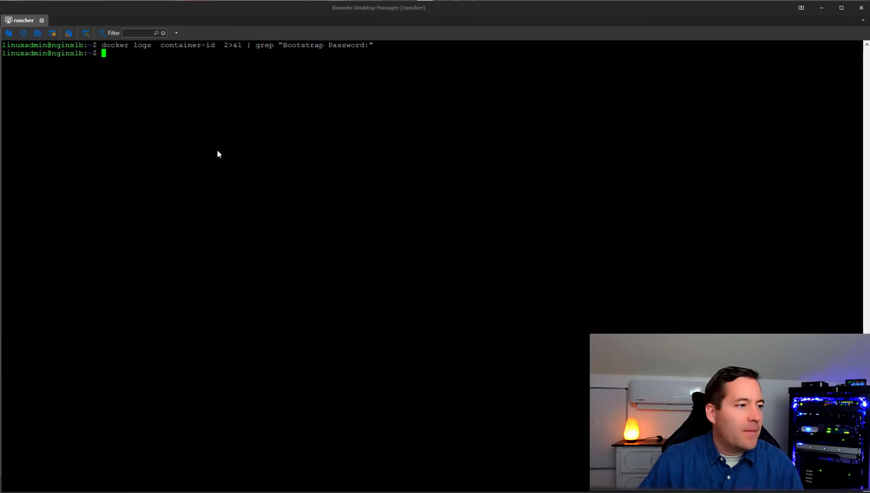
- Run docker ps to look up the Rancher container's ID
{"action": "type", "text": "docker "}
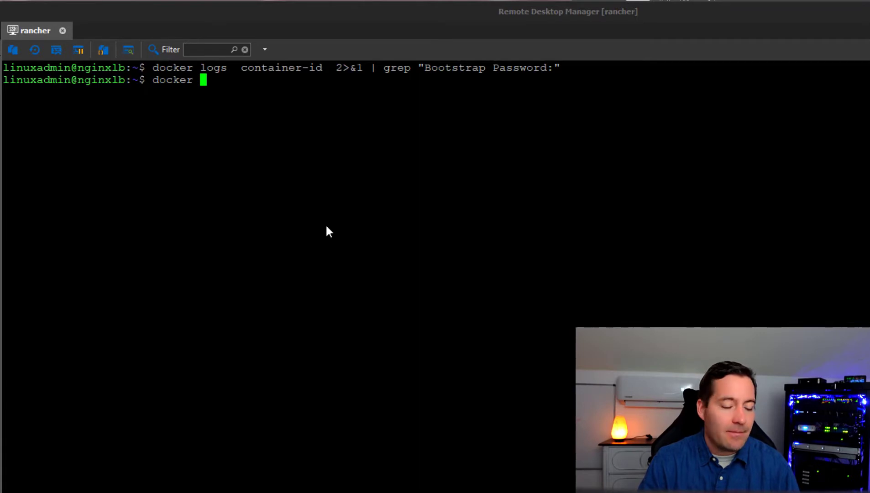
{"action": "type", "text": "ps"}
{"action": "key", "text": "Return"}
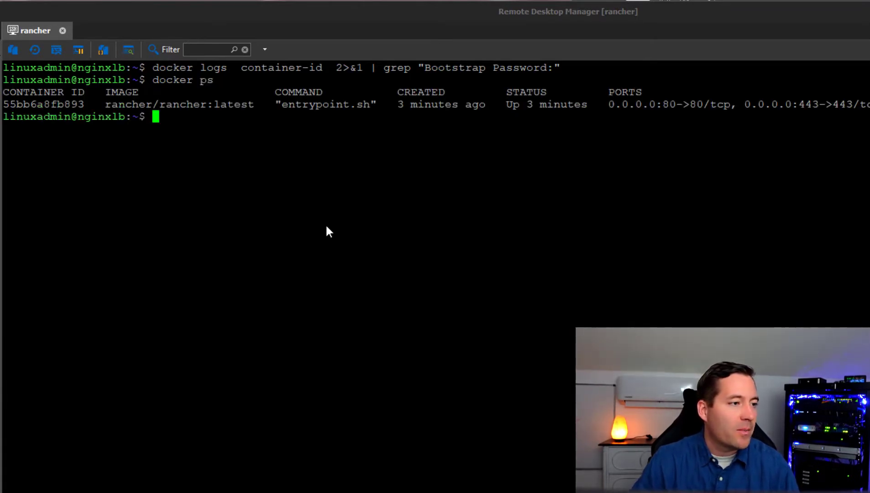
- Rerun the docker logs bootstrap password command with the container-id placeholder replaced by 55bb6a8fb893
{"action": "key", "text": "Up"}
{"action": "key", "text": "Up"}
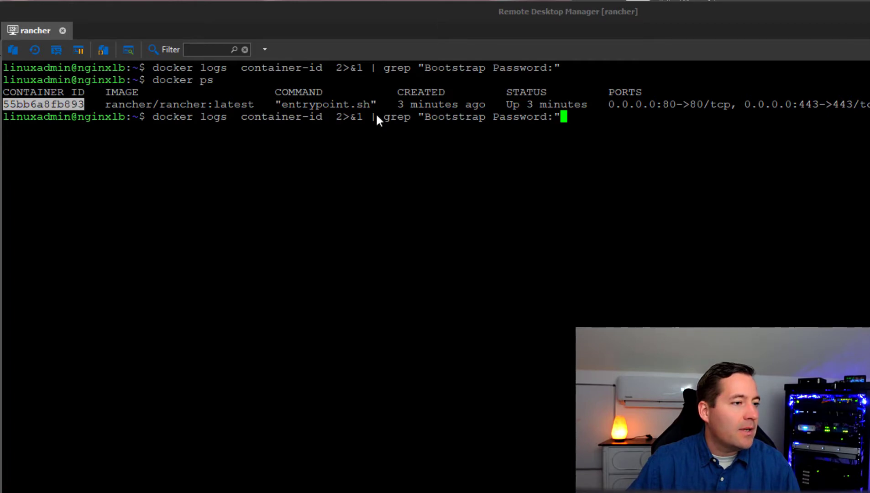
{"action": "key", "text": "Left"}
{"action": "key", "text": "Left"}
{"action": "key", "text": "Left"}
{"action": "key", "text": "Left"}
{"action": "key", "text": "Left"}
{"action": "key", "text": "Left"}
{"action": "key", "text": "Left"}
{"action": "key", "text": "Left"}
{"action": "key", "text": "Left"}
{"action": "key", "text": "Left"}
{"action": "key", "text": "Left"}
{"action": "key", "text": "Left"}
{"action": "key", "text": "Left"}
{"action": "key", "text": "Left"}
{"action": "key", "text": "Left"}
{"action": "key", "text": "Left"}
{"action": "key", "text": "Left"}
{"action": "key", "text": "Left"}
{"action": "key", "text": "Left"}
{"action": "key", "text": "Left"}
{"action": "key", "text": "Left"}
{"action": "key", "text": "Left"}
{"action": "key", "text": "Left"}
{"action": "key", "text": "Left"}
{"action": "key", "text": "Left"}
{"action": "key", "text": "Left"}
{"action": "key", "text": "Left"}
{"action": "key", "text": "Left"}
{"action": "key", "text": "Left"}
{"action": "key", "text": "Left"}
{"action": "key", "text": "Left"}
{"action": "key", "text": "BackSpace"}
{"action": "key", "text": "BackSpace"}
{"action": "key", "text": "BackSpace"}
{"action": "key", "text": "BackSpace"}
{"action": "key", "text": "BackSpace"}
{"action": "key", "text": "BackSpace"}
{"action": "key", "text": "BackSpace"}
{"action": "key", "text": "BackSpace"}
{"action": "key", "text": "BackSpace"}
{"action": "key", "text": "BackSpace"}
{"action": "key", "text": "BackSpace"}
{"action": "key", "text": "BackSpace"}
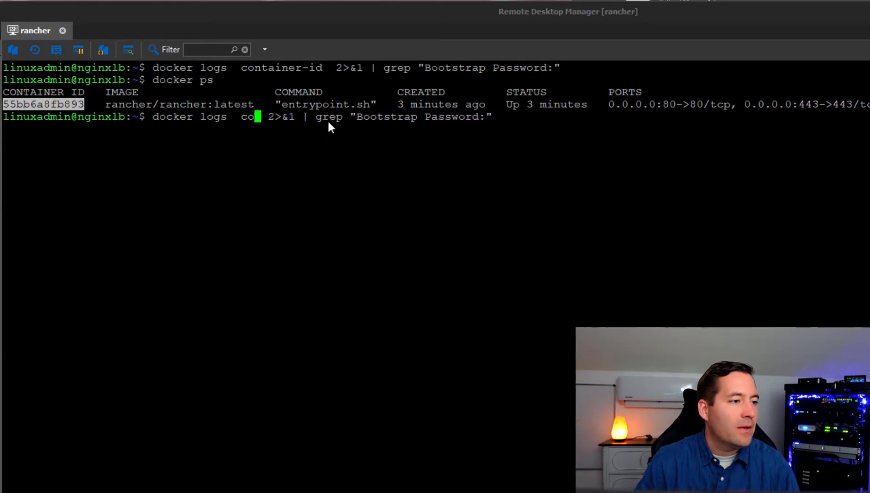
{"action": "right_click", "coordinate": [244, 122]}
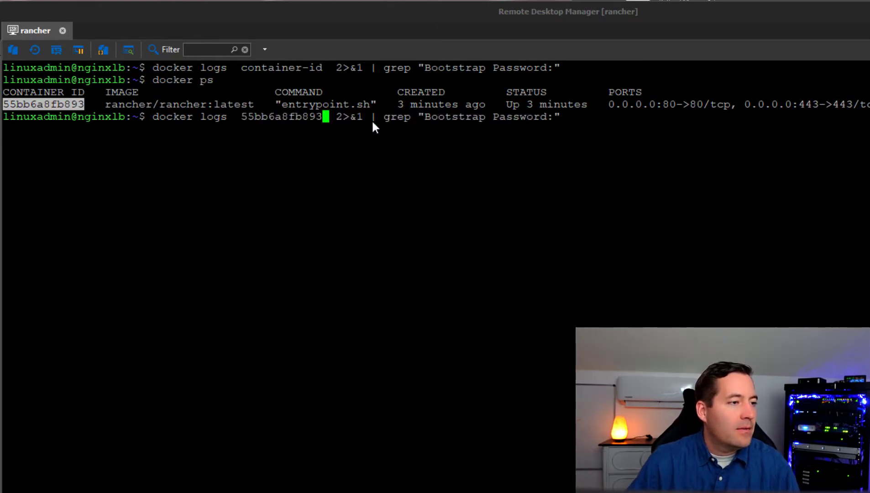
{"action": "key", "text": "Return"}
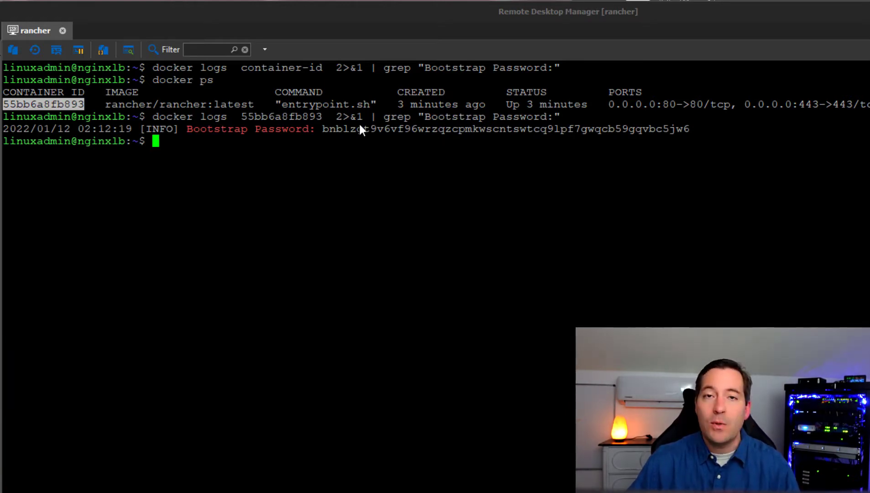
- Copy the bootstrap password from the terminal output, paste it into the Rancher login page's password field in the browser, and log in
{"action": "left_click_drag", "start_coordinate": [327, 130], "coordinate": [690, 130]}
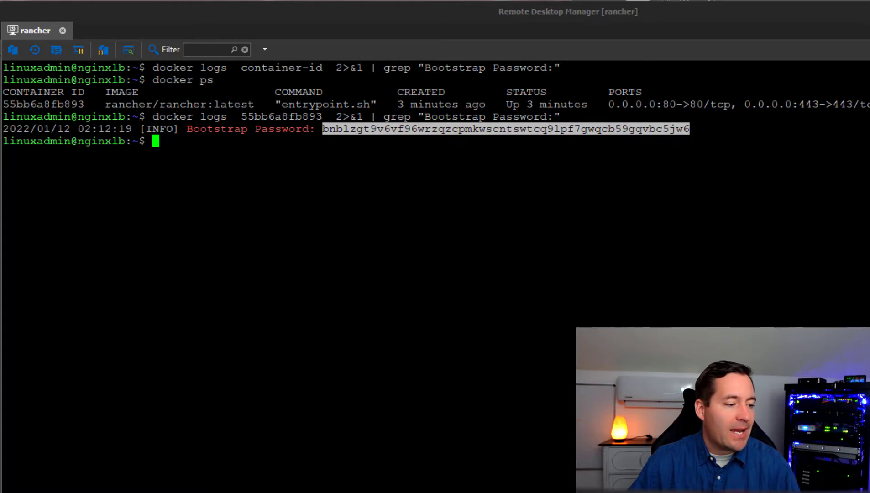
{"action": "key", "text": "alt+Tab"}
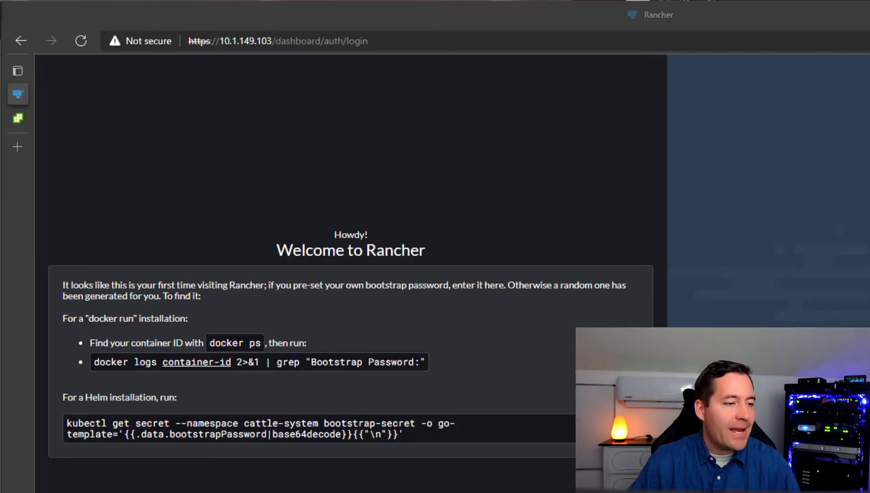
{"action": "left_click", "coordinate": [179, 351]}
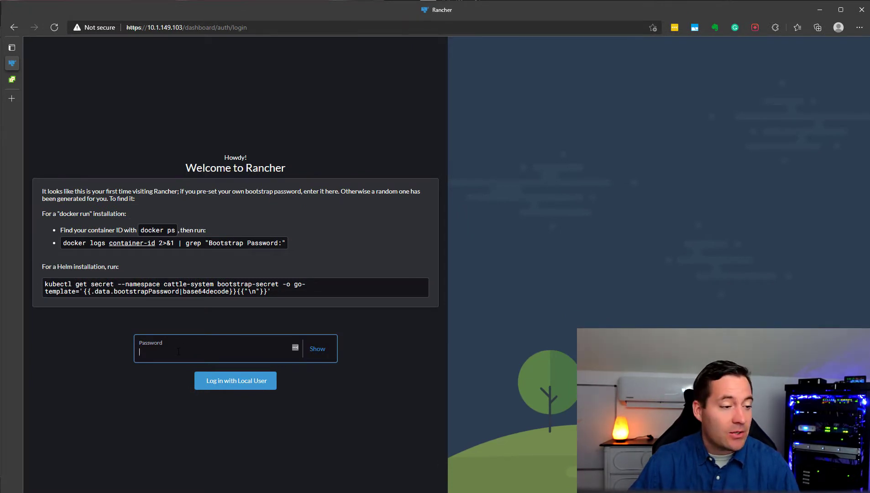
{"action": "key", "text": "ctrl+v"}
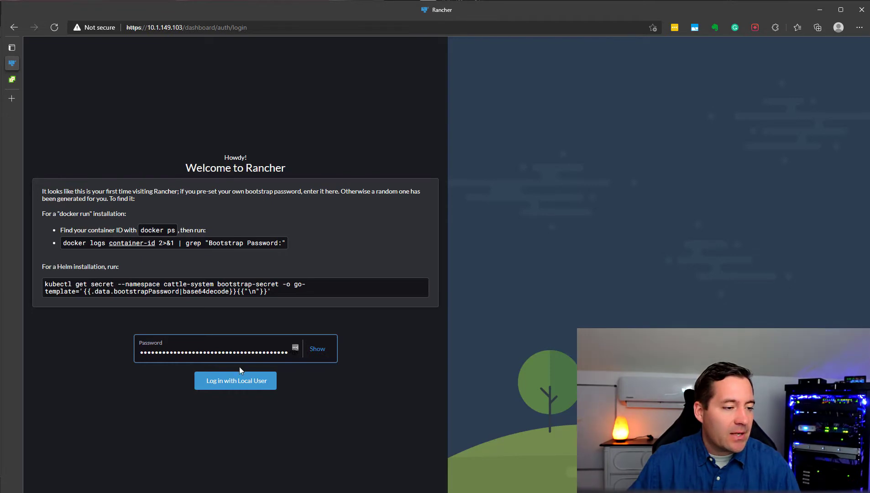
{"action": "left_click", "coordinate": [238, 384]}
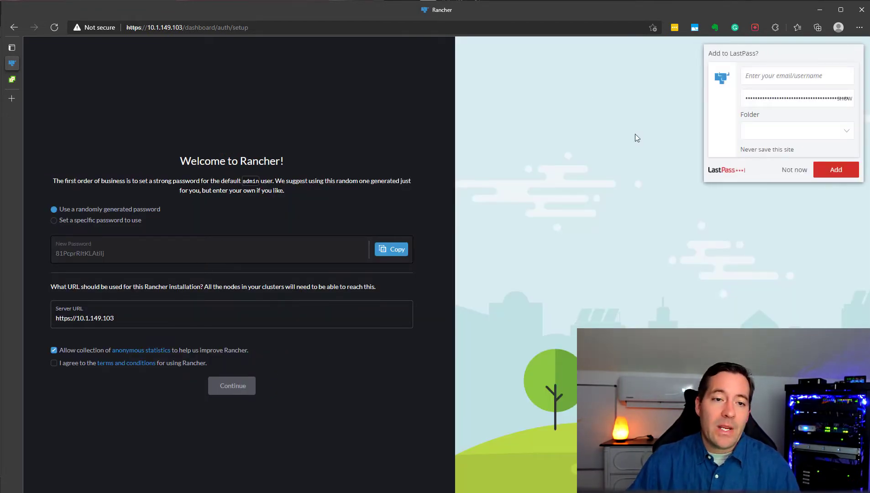
- Decline saving the login to LastPass and set a specific new password for the admin user, entering and confirming it
{"action": "left_click", "coordinate": [782, 171]}
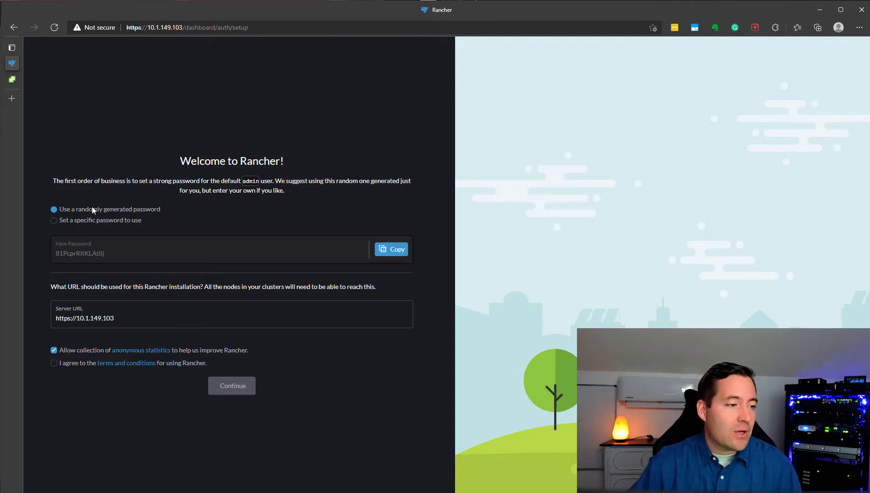
{"action": "left_click", "coordinate": [60, 222]}
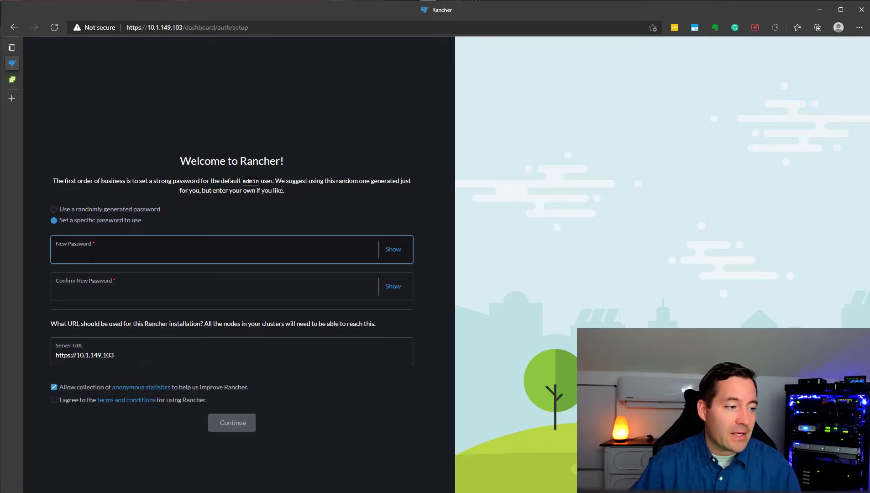
{"action": "type", "text": "**************"}
{"action": "key", "text": "Tab"}
{"action": "type", "text": "**************"}
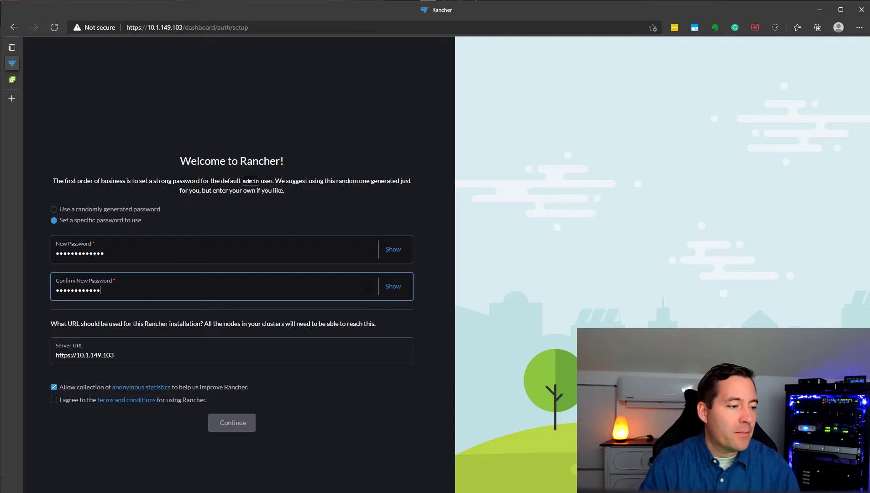
- Turn off anonymous statistics collection, agree to the terms and conditions, and continue to the Rancher home page
{"action": "left_click", "coordinate": [54, 387]}
{"action": "left_click", "coordinate": [53, 400]}
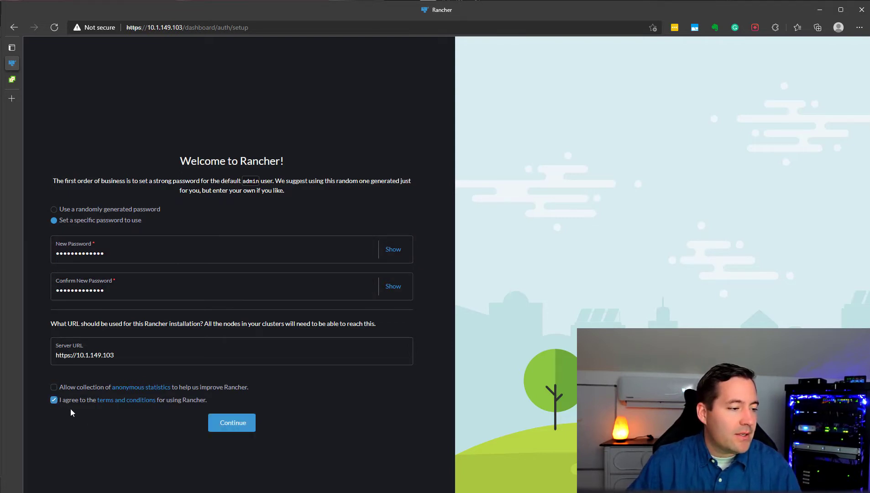
{"action": "left_click", "coordinate": [233, 424]}
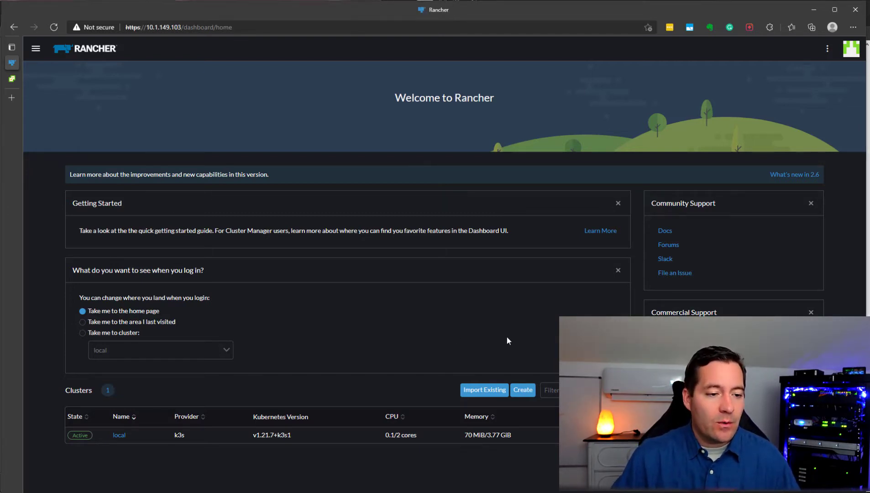
- Start creating a new cluster with VMware vSphere as the RKE node provider
{"action": "left_click", "coordinate": [522, 390]}
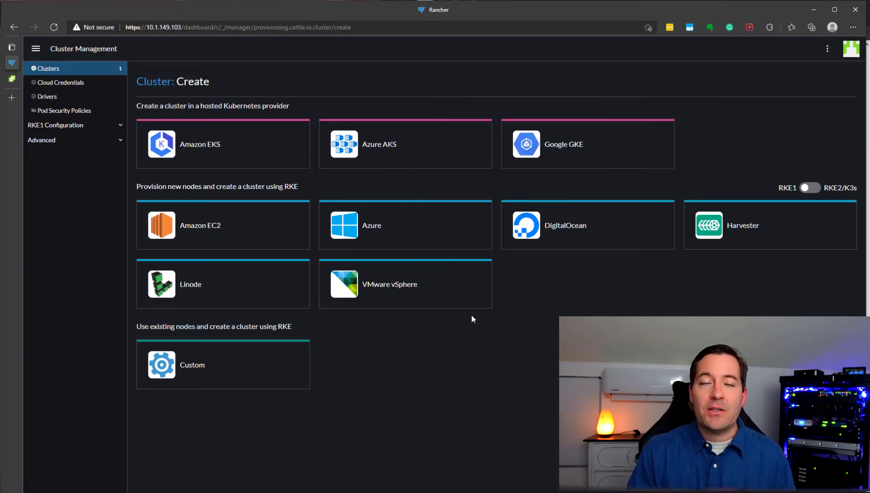
{"action": "left_click", "coordinate": [374, 287]}
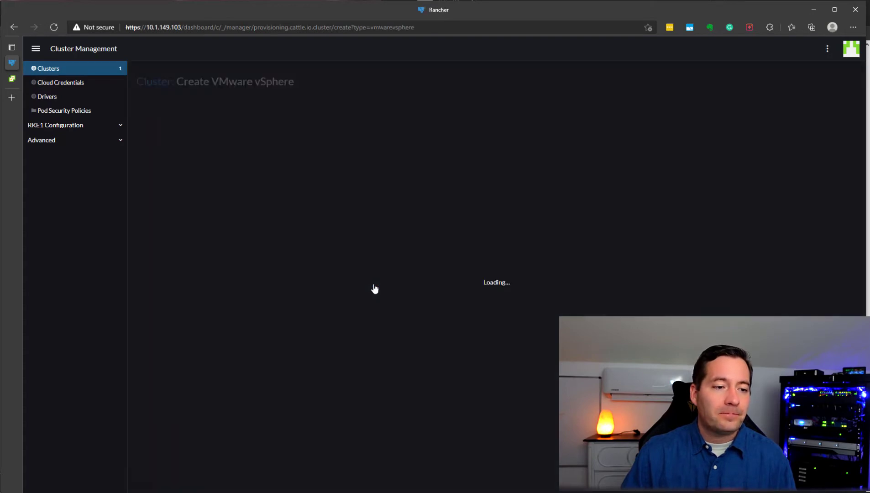
{"action": "left_click", "coordinate": [839, 77]}
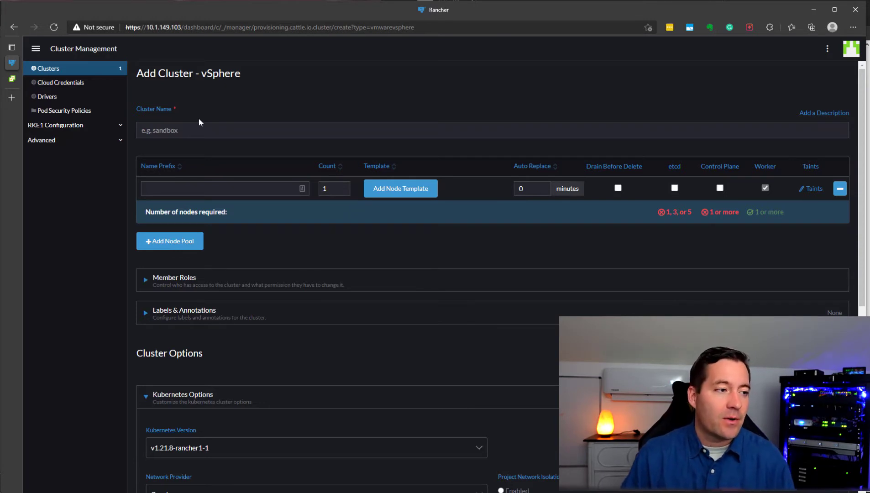
- Name the cluster k8svsphere and give its node pool the name prefix k8snode- with a count of 3
{"action": "left_click", "coordinate": [190, 129]}
{"action": "type", "text": "k8svsphere"}
{"action": "left_click", "coordinate": [158, 189]}
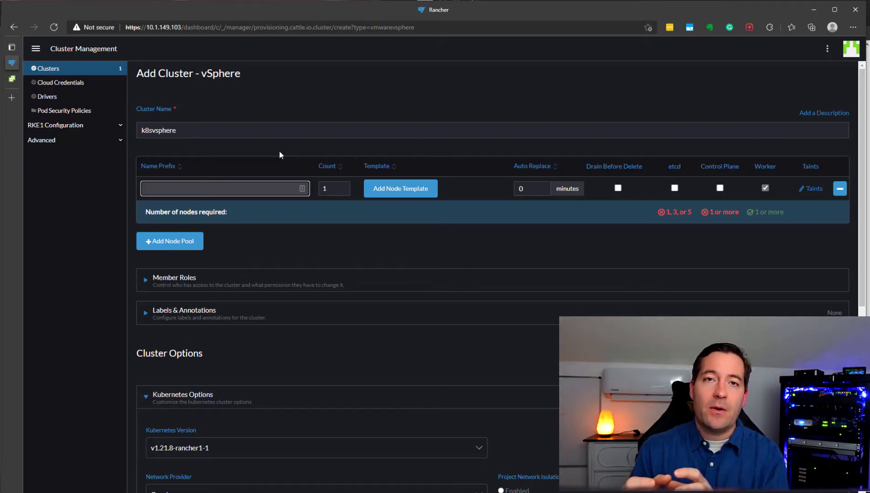
{"action": "type", "text": "k8snodes"}
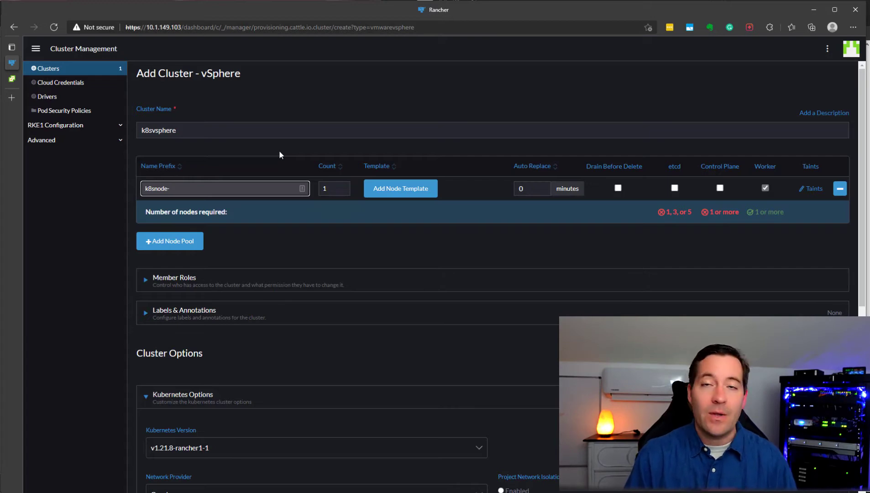
{"action": "mouse_move", "coordinate": [344, 188]}
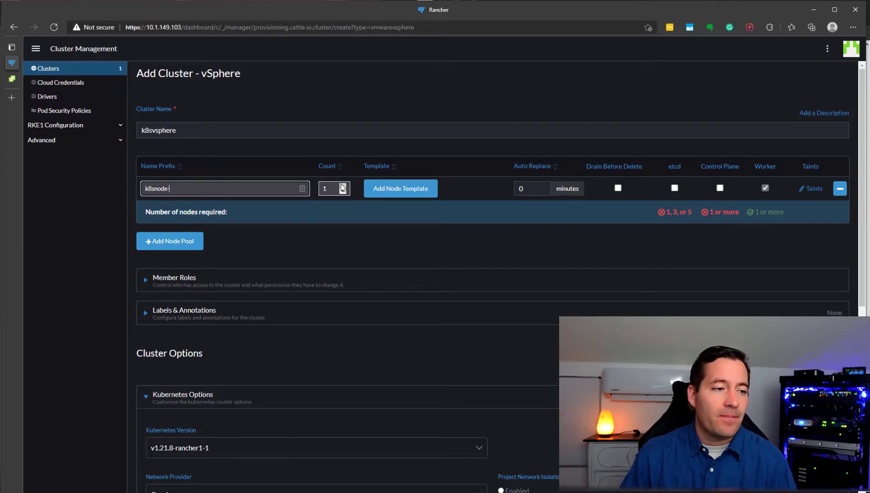
{"action": "double_click", "coordinate": [343, 186]}
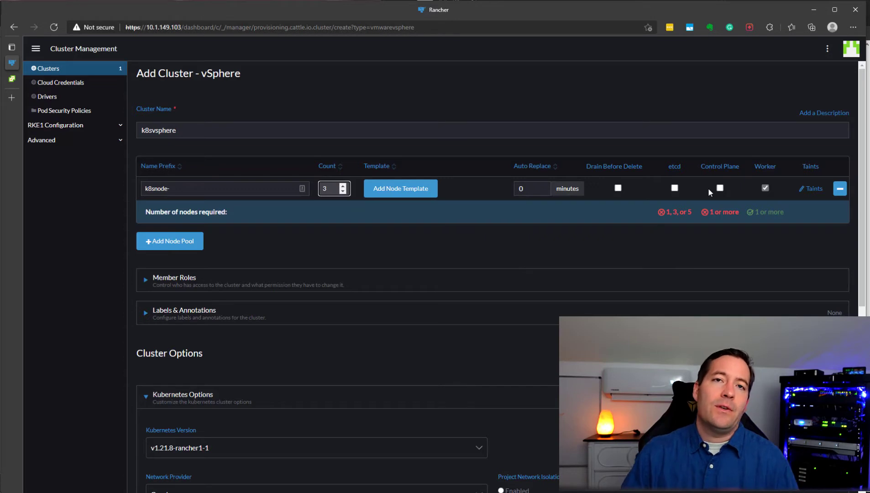
- Assign the etcd, Control Plane and Worker roles to the k8snode- node pool
{"action": "left_click", "coordinate": [720, 188]}
{"action": "left_click", "coordinate": [674, 187]}
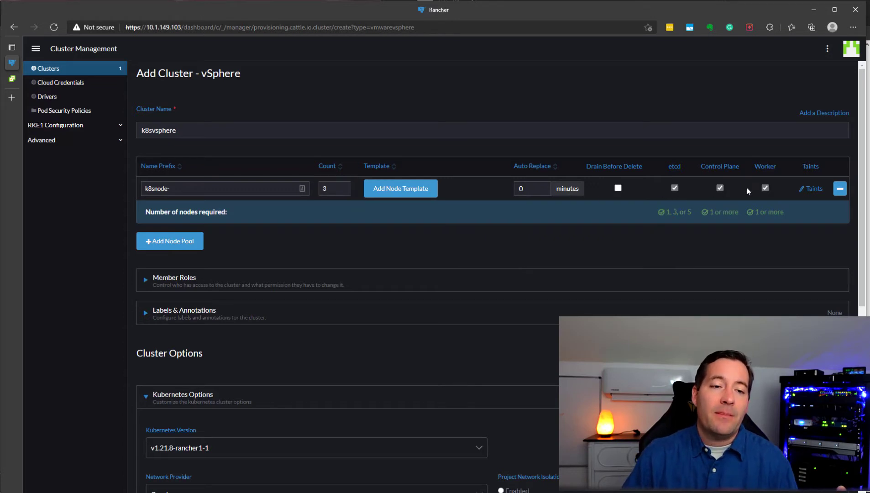
{"action": "left_click", "coordinate": [675, 189]}
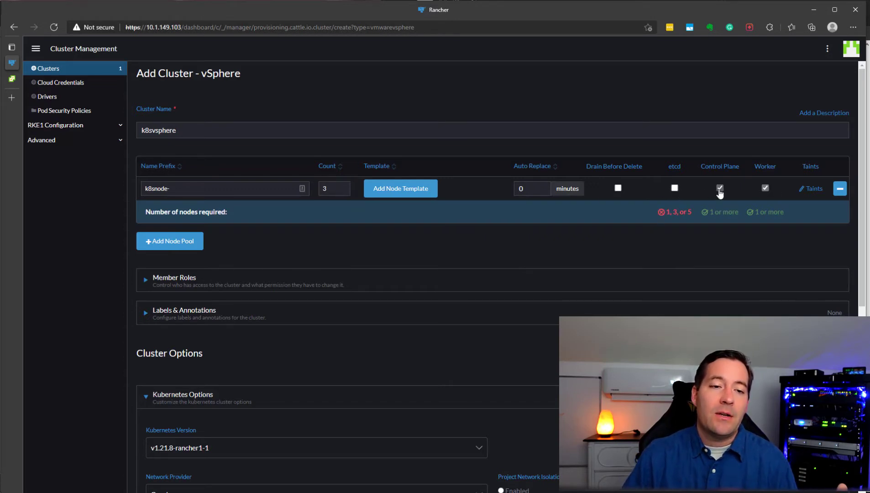
{"action": "left_click", "coordinate": [765, 189]}
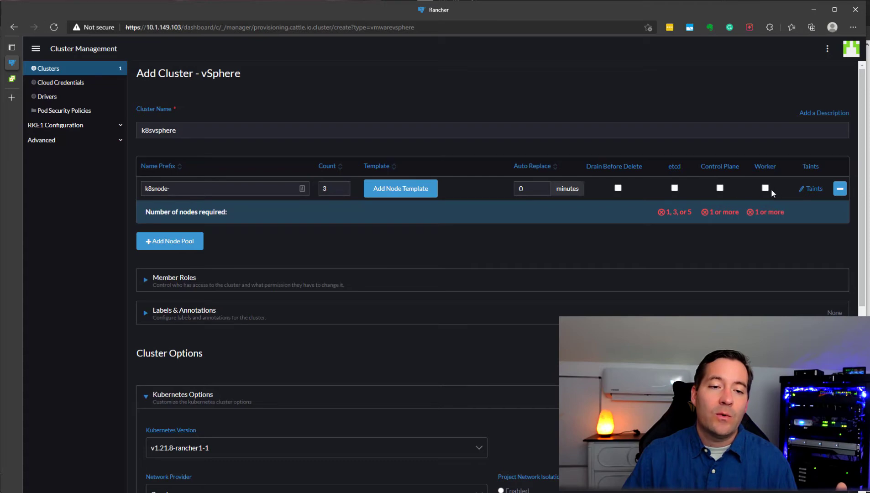
{"action": "left_click", "coordinate": [720, 188]}
{"action": "left_click", "coordinate": [673, 189]}
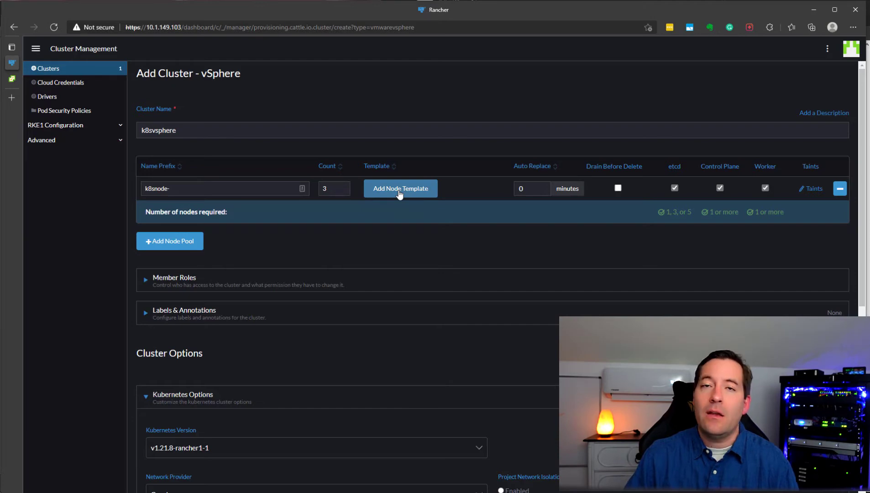
- Create a node template with vspheretest credentials, data center CloudLocal, datastore ESX3DS05, folder /CloudLocal/vm/KubernetesLab and host esx4.cloud.local, deployed from a data center template
{"action": "left_click", "coordinate": [399, 193]}
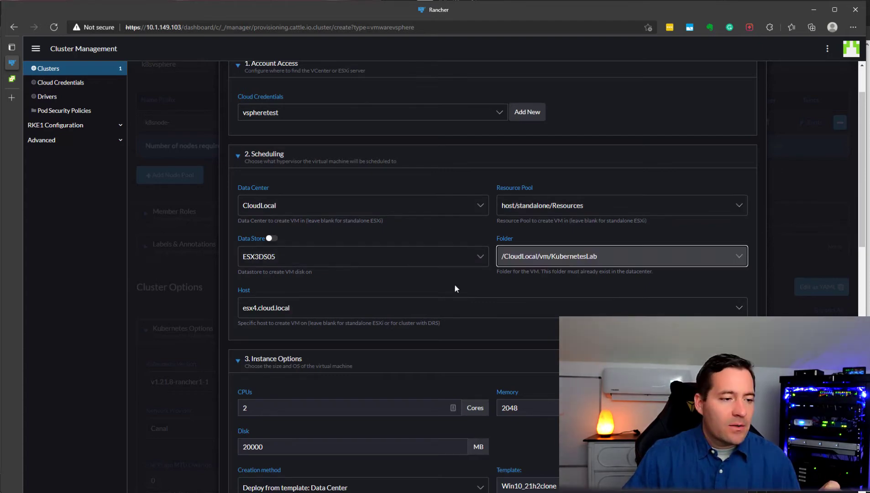
{"action": "scroll", "coordinate": [454, 286], "scroll_direction": "down", "scroll_amount": 2}
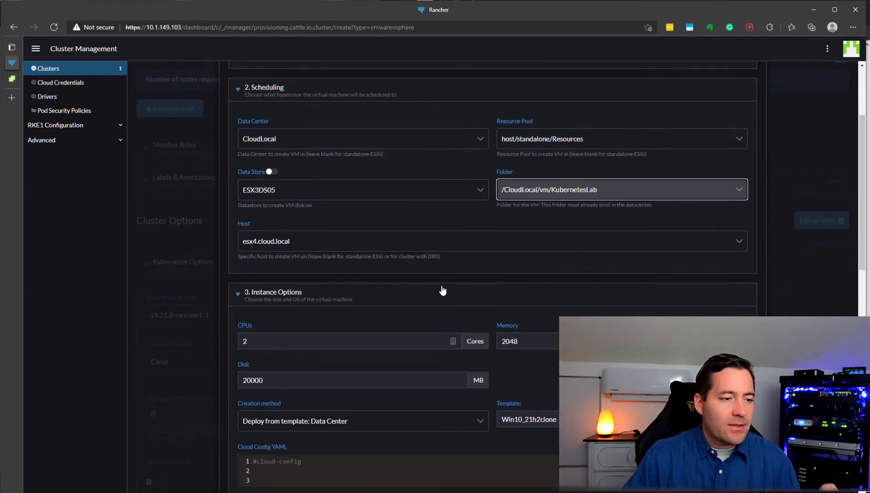
{"action": "scroll", "coordinate": [426, 291], "scroll_direction": "down", "scroll_amount": 4}
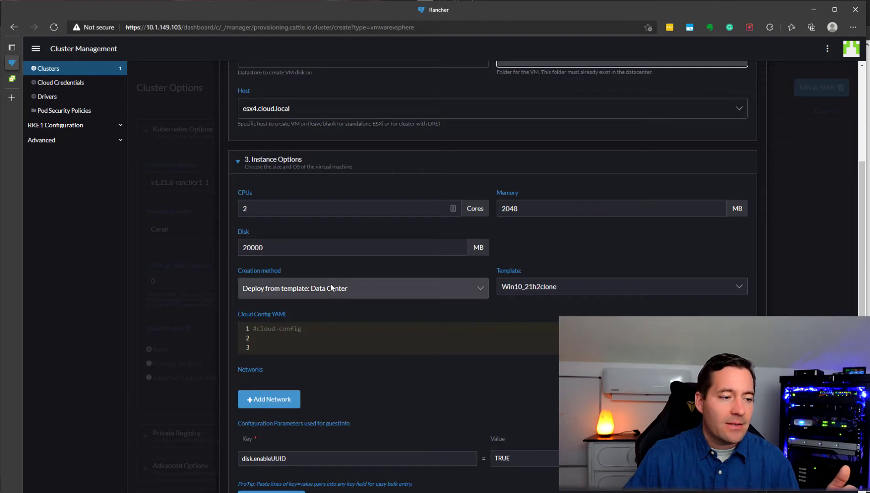
{"action": "scroll", "coordinate": [317, 316], "scroll_direction": "down", "scroll_amount": 5}
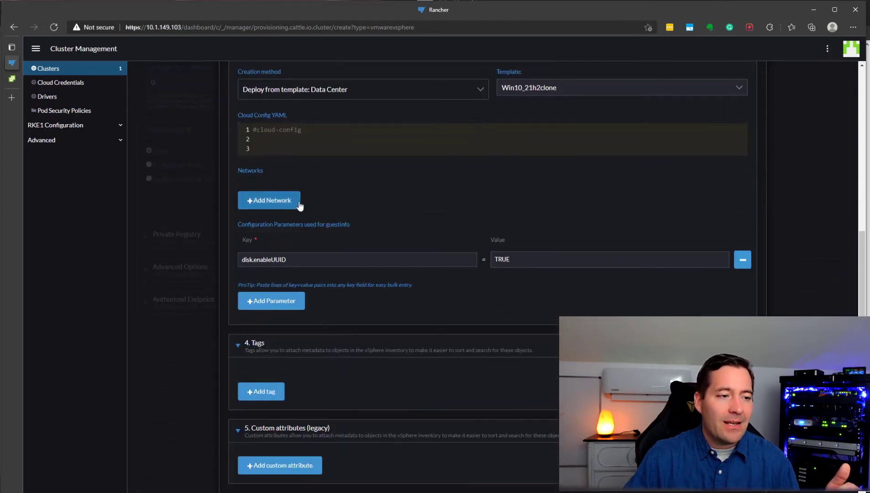
{"action": "scroll", "coordinate": [415, 207], "scroll_direction": "up", "scroll_amount": 5}
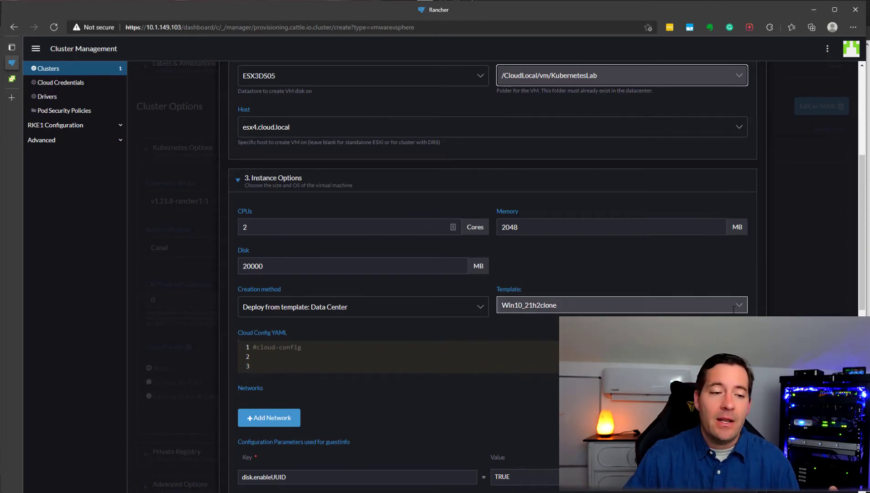
{"action": "left_click_drag", "start_coordinate": [497, 288], "coordinate": [529, 286]}
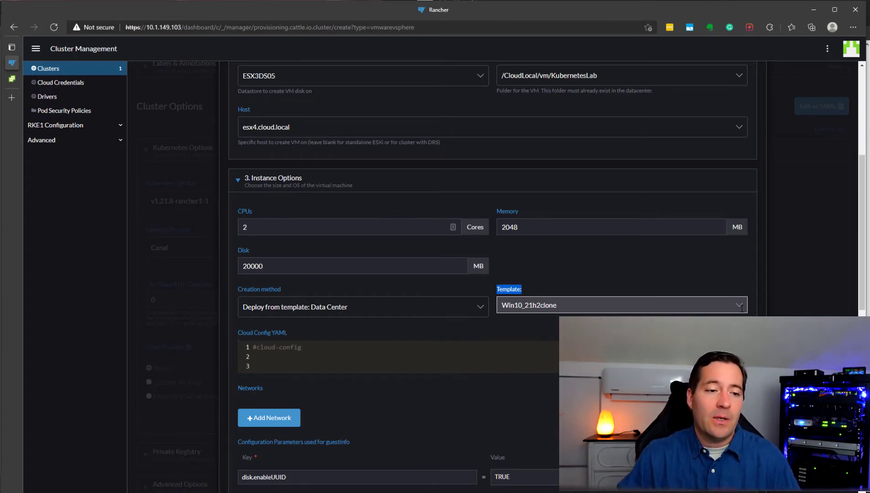
{"action": "scroll", "coordinate": [523, 376], "scroll_direction": "down", "scroll_amount": 15}
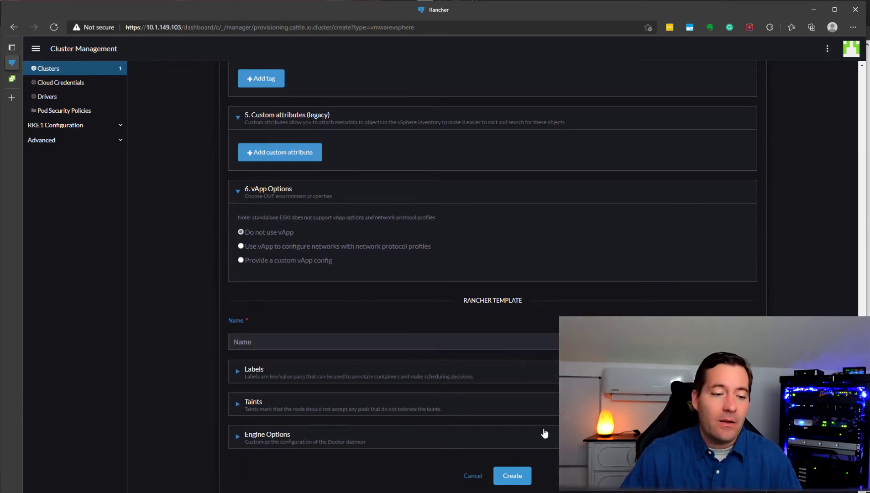
{"action": "left_click", "coordinate": [512, 476]}
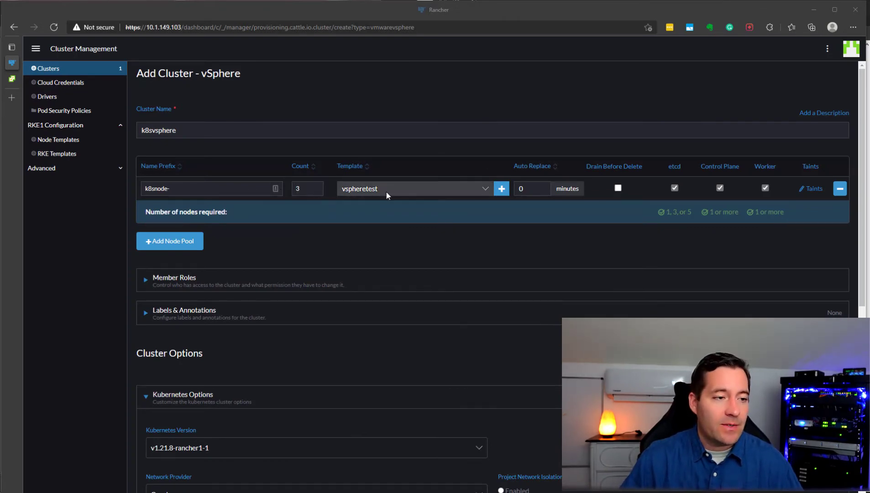
- Choose Kubernetes version v1.21.8-rancher1-1 and the Calico network provider, and create the cluster
{"action": "scroll", "coordinate": [375, 210], "scroll_direction": "down", "scroll_amount": 4}
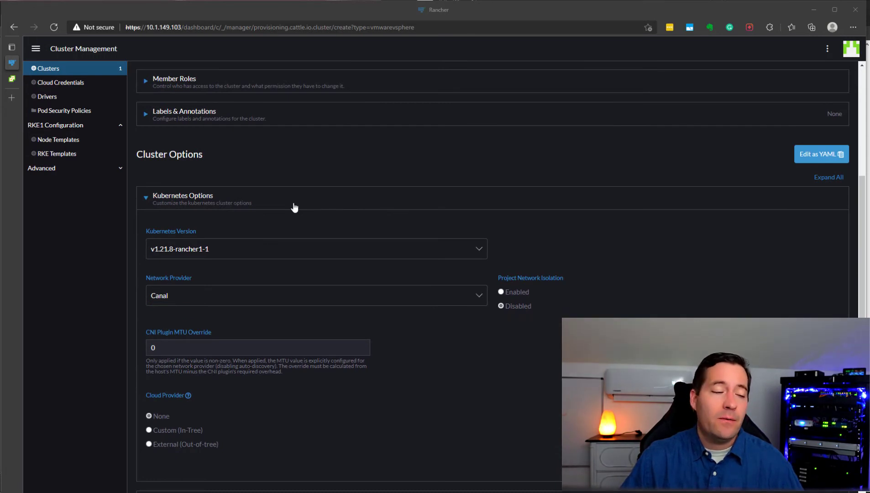
{"action": "left_click", "coordinate": [241, 248]}
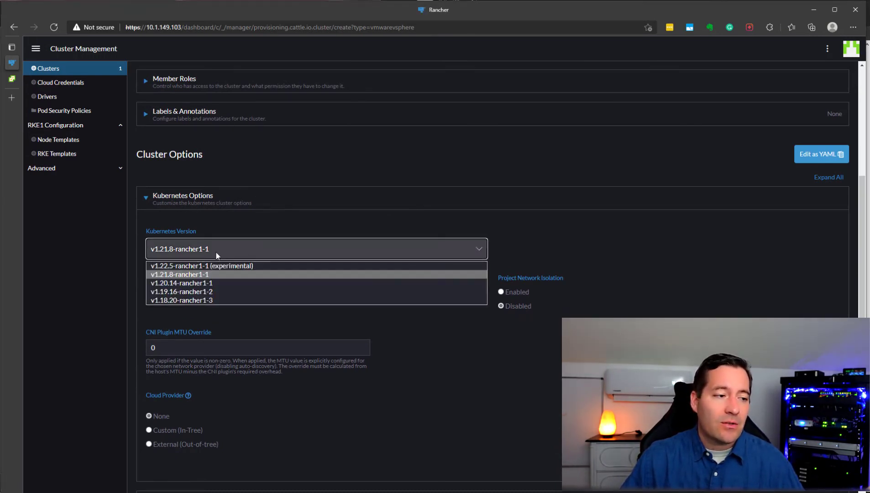
{"action": "left_click", "coordinate": [212, 274]}
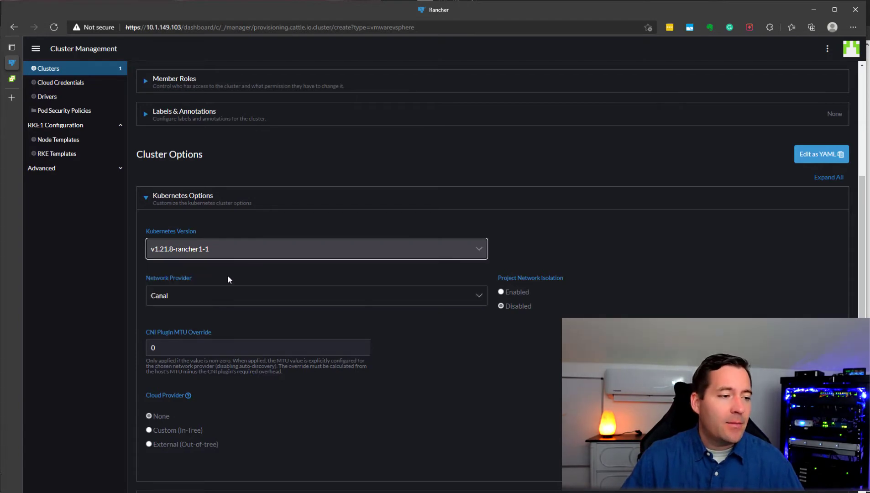
{"action": "left_click", "coordinate": [196, 294]}
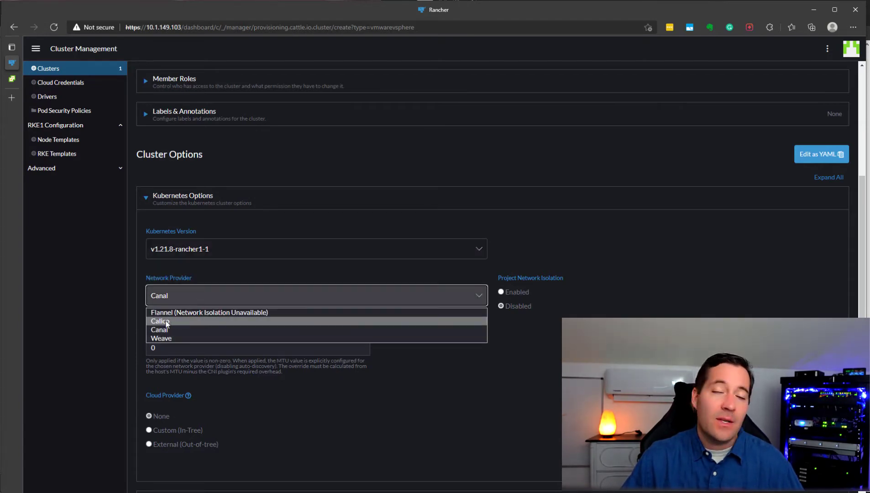
{"action": "left_click", "coordinate": [167, 322]}
{"action": "scroll", "coordinate": [258, 320], "scroll_direction": "down", "scroll_amount": 3}
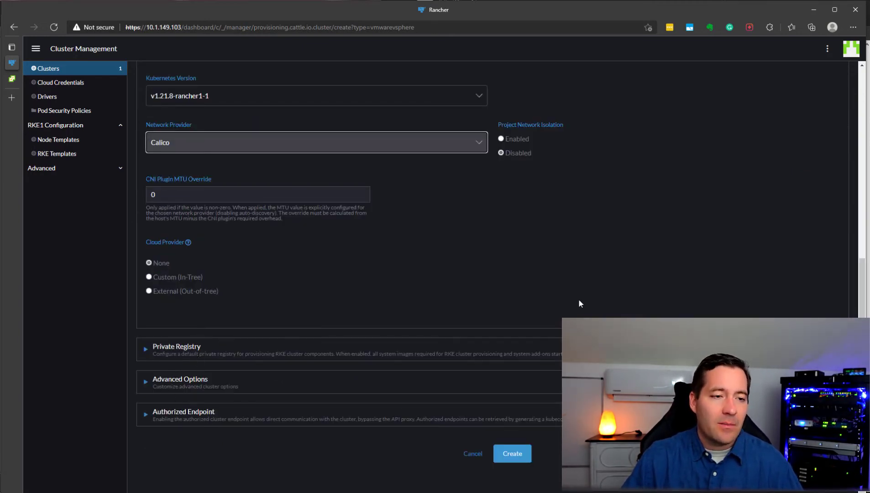
{"action": "scroll", "coordinate": [580, 302], "scroll_direction": "up", "scroll_amount": 5}
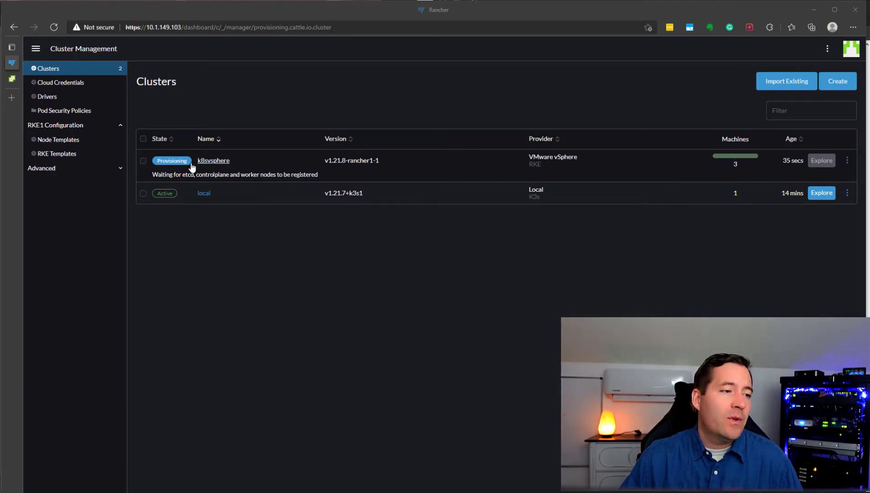
- Check the machine pool details of the k8svsphere cluster and return to the cluster list
{"action": "left_click", "coordinate": [213, 161]}
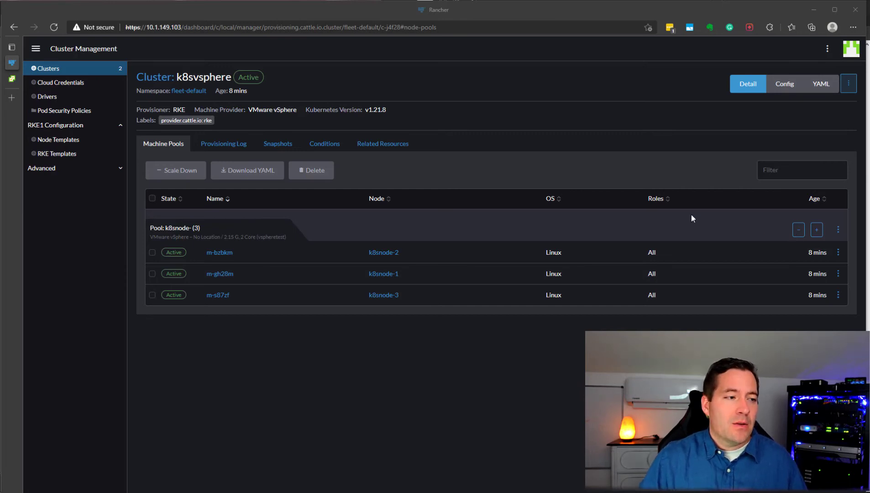
{"action": "left_click", "coordinate": [52, 70]}
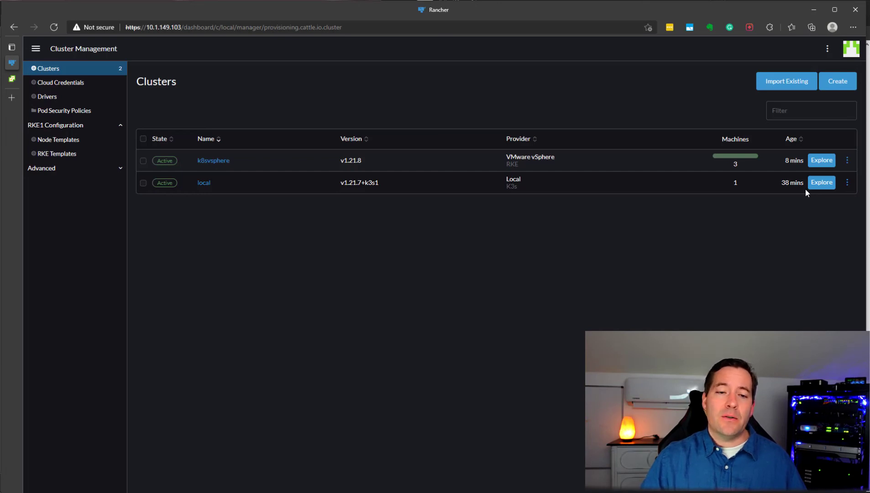
- Open a kubectl shell for k8svsphere and list its nodes with kubectl get nodes and kubectl get nodes -o wide
{"action": "left_click", "coordinate": [847, 163]}
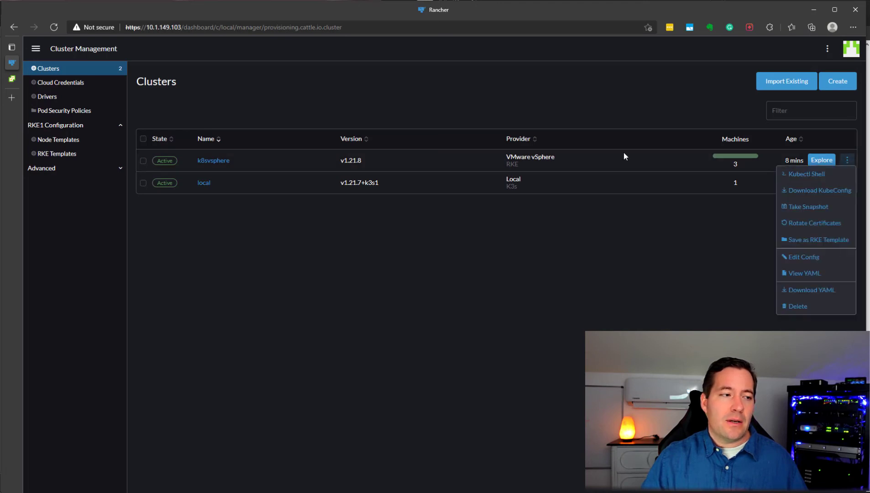
{"action": "left_click", "coordinate": [812, 175]}
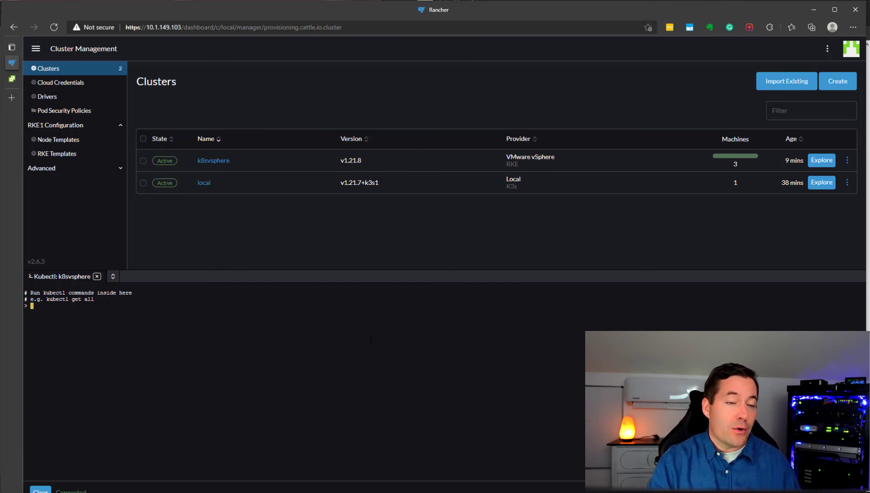
{"action": "type", "text": "kubectl get nodes"}
{"action": "key", "text": "Return"}
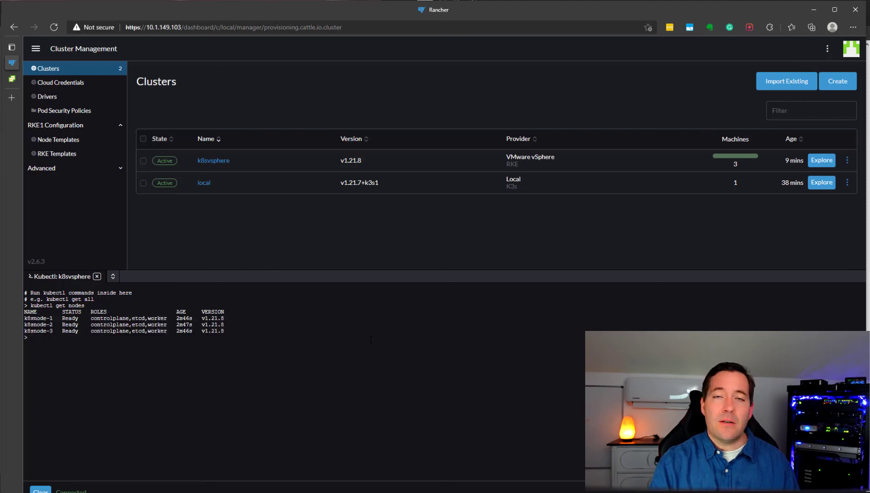
{"action": "type", "text": "kubectl get nodes -o wide"}
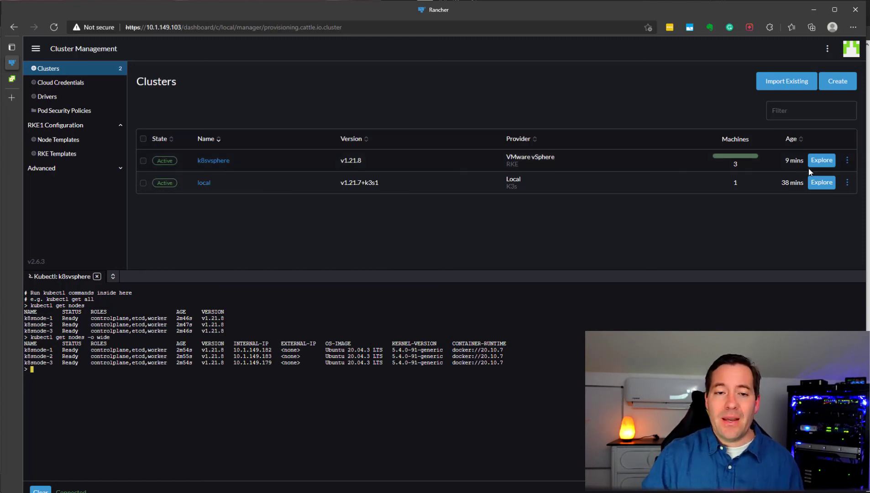
- Show the available actions for the k8svsphere cluster
{"action": "left_click", "coordinate": [848, 162]}
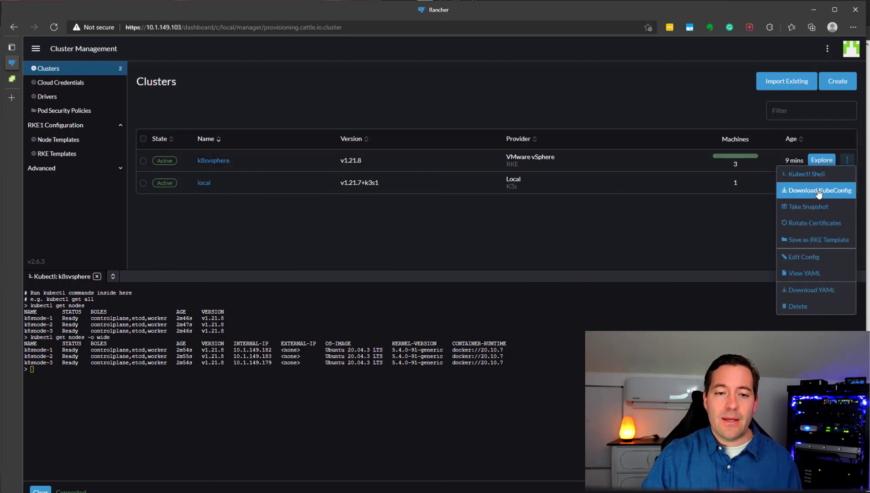